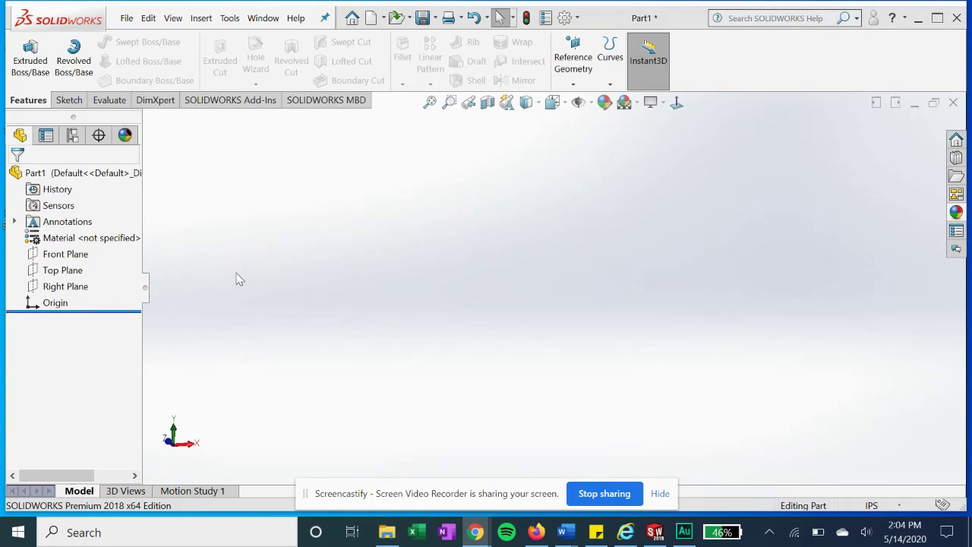
# - Start a sketch on the Front Plane and draw a circle about 6.29 in in diameter centred on the origin
pyautogui.click(65, 253)
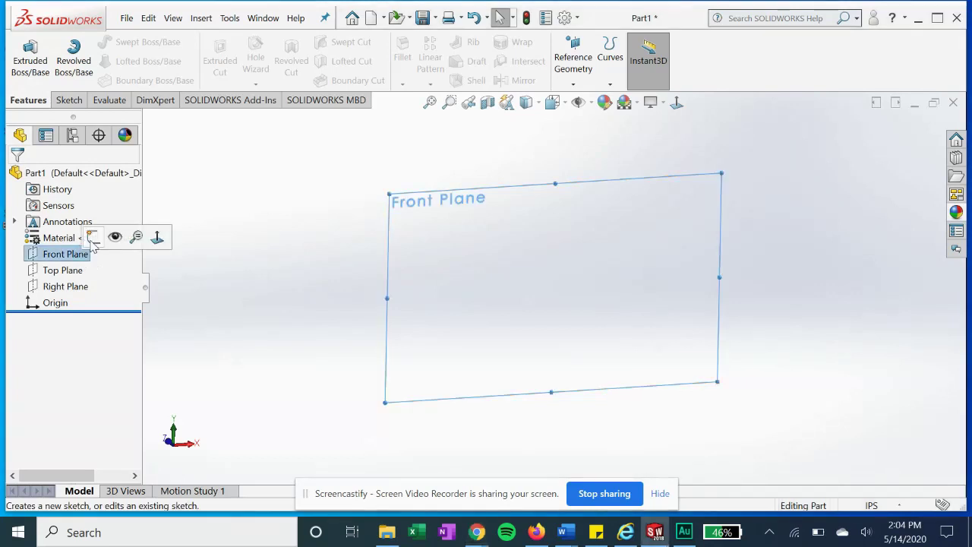
pyautogui.click(142, 238)
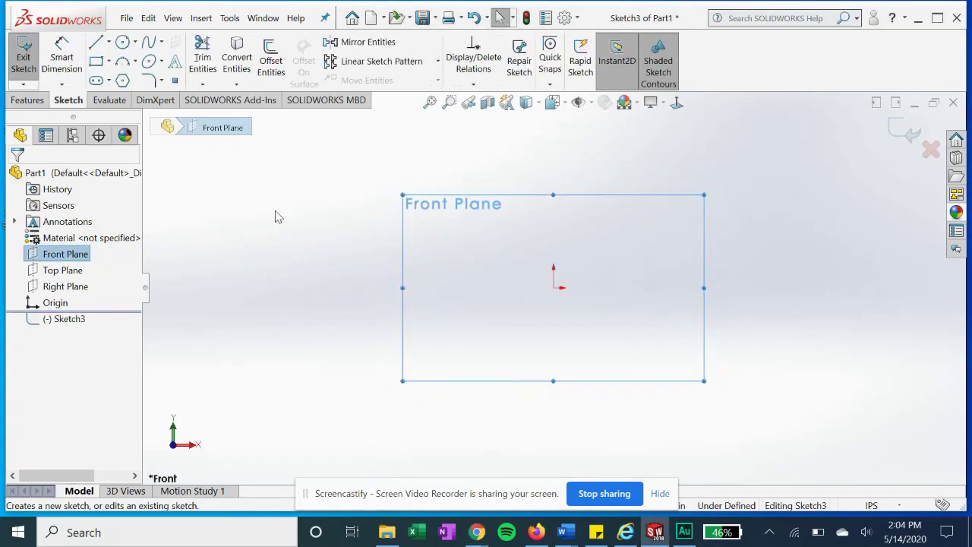
pyautogui.click(122, 41)
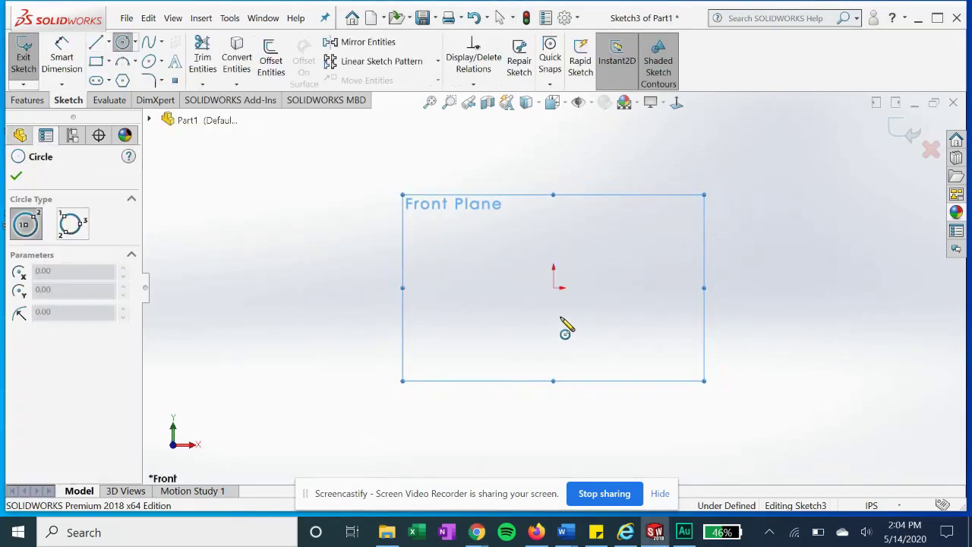
pyautogui.click(554, 287)
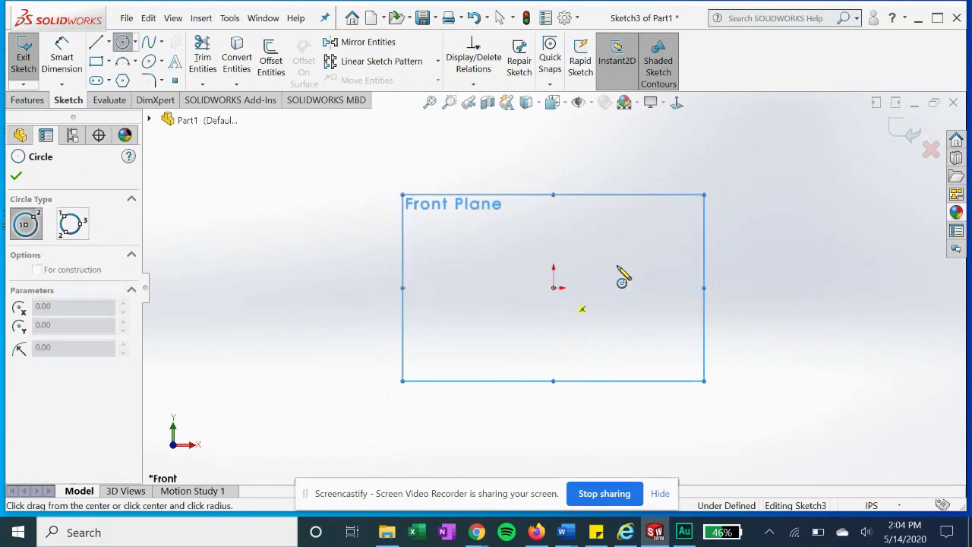
pyautogui.click(683, 246)
pyautogui.press('Escape')
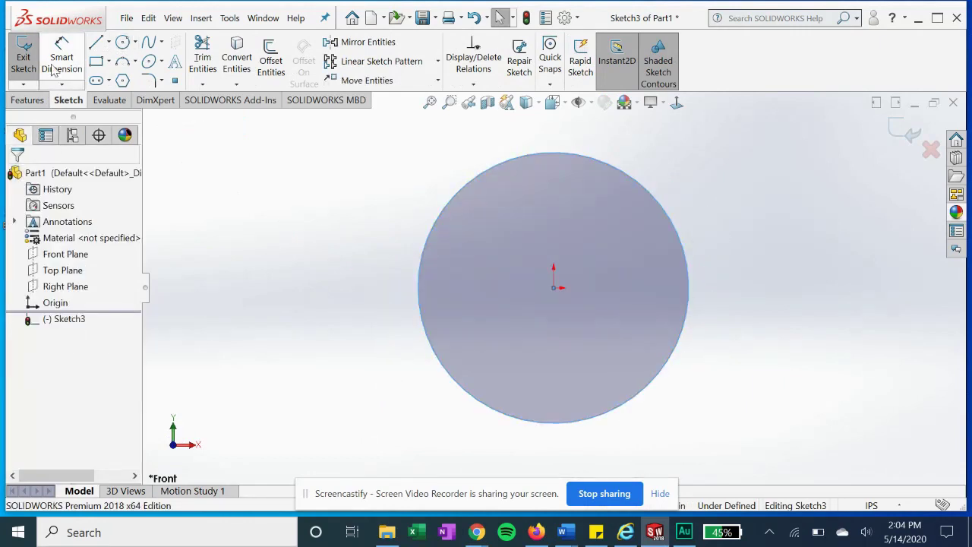
# - Dimension the circle's diameter at 7 in
pyautogui.click(53, 70)
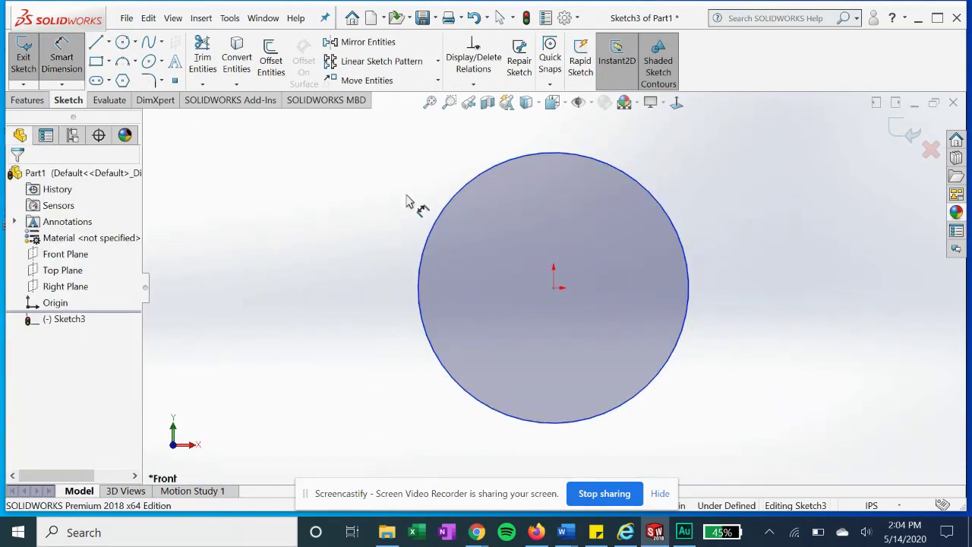
pyautogui.click(316, 216)
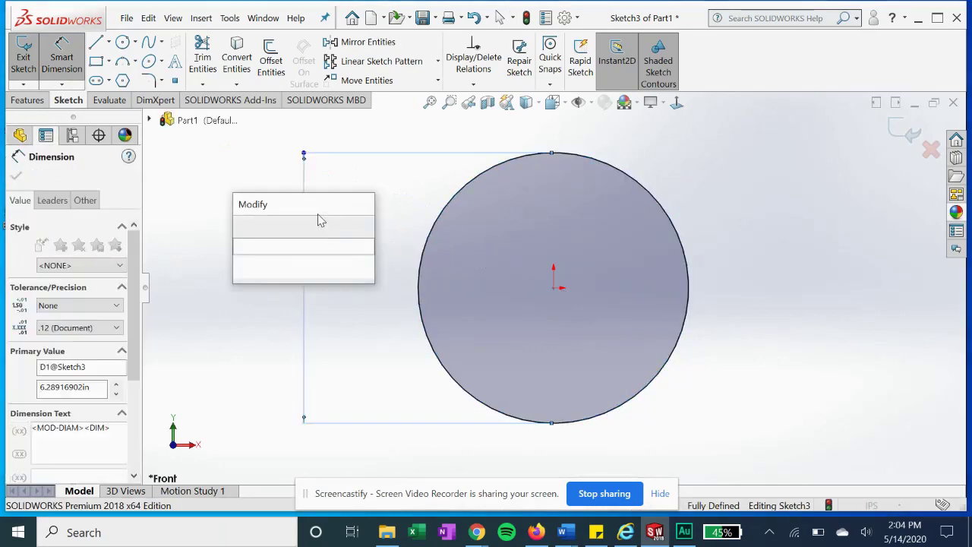
pyautogui.write('7')
pyautogui.press('Return')
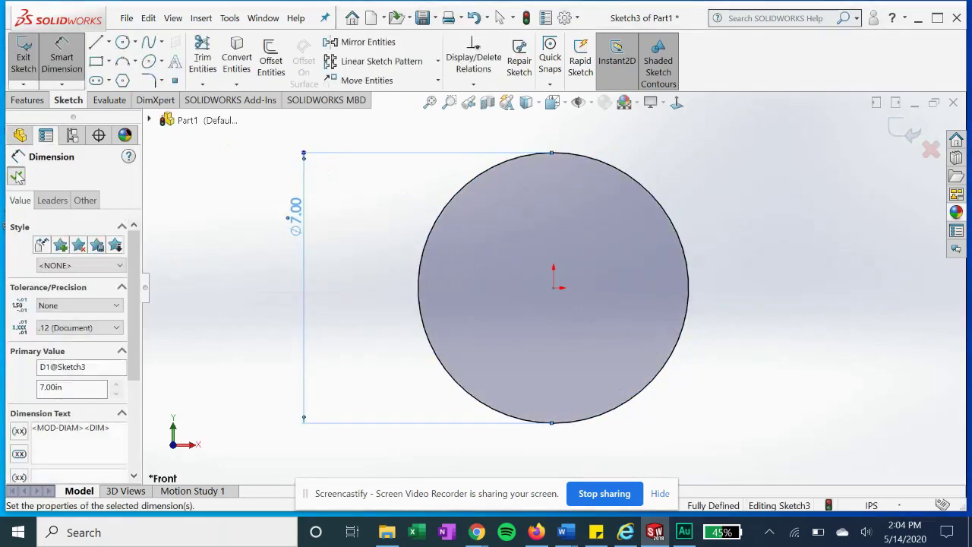
pyautogui.click(17, 176)
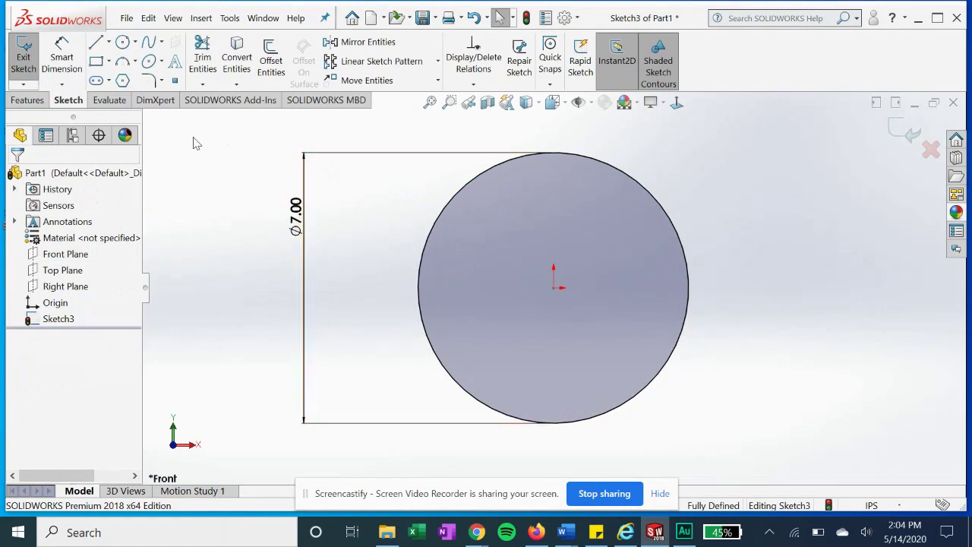
# - Sketch a narrow upright corner rectangle inside the circle, enclosing the origin
pyautogui.click(96, 62)
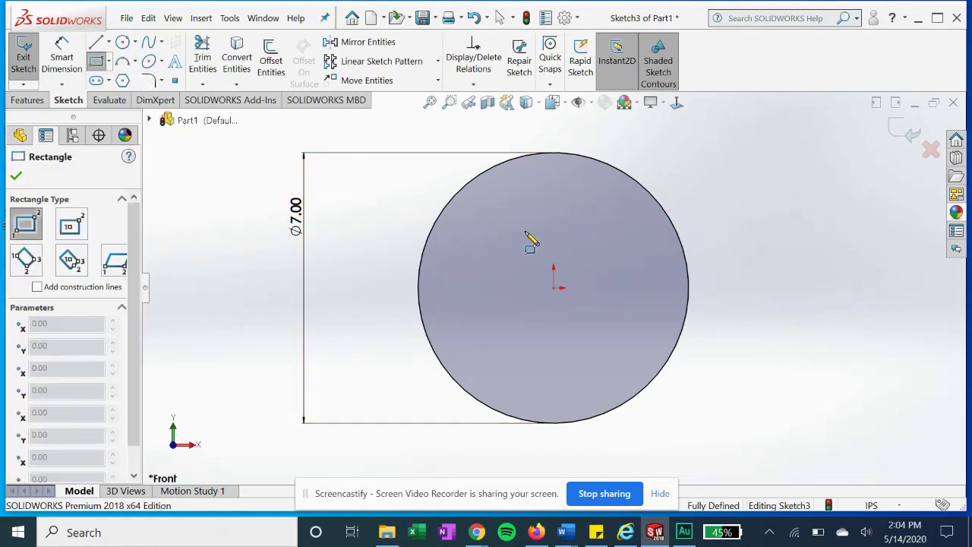
pyautogui.click(535, 215)
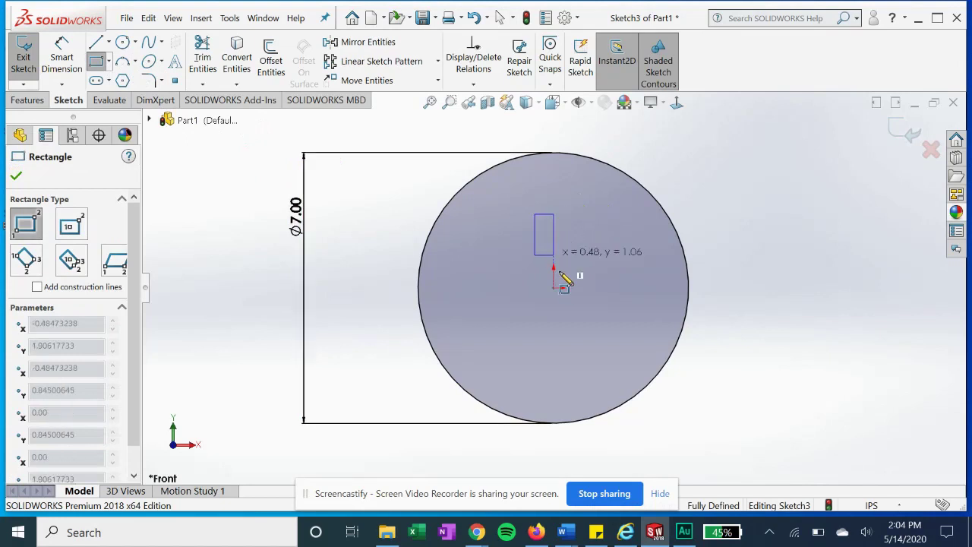
pyautogui.click(578, 349)
pyautogui.press('Escape')
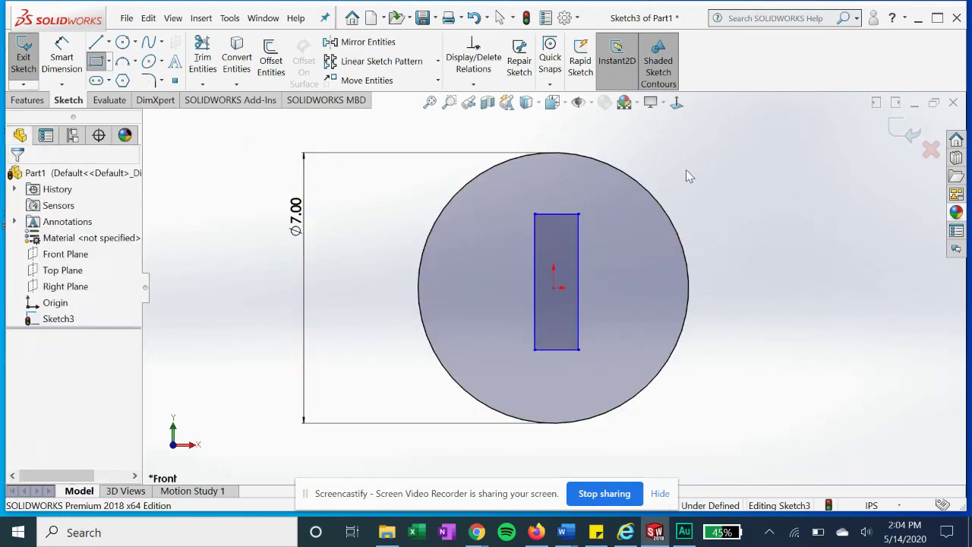
# - Place sketch points at the midpoints of the rectangle's top edge and right edge
pyautogui.click(176, 81)
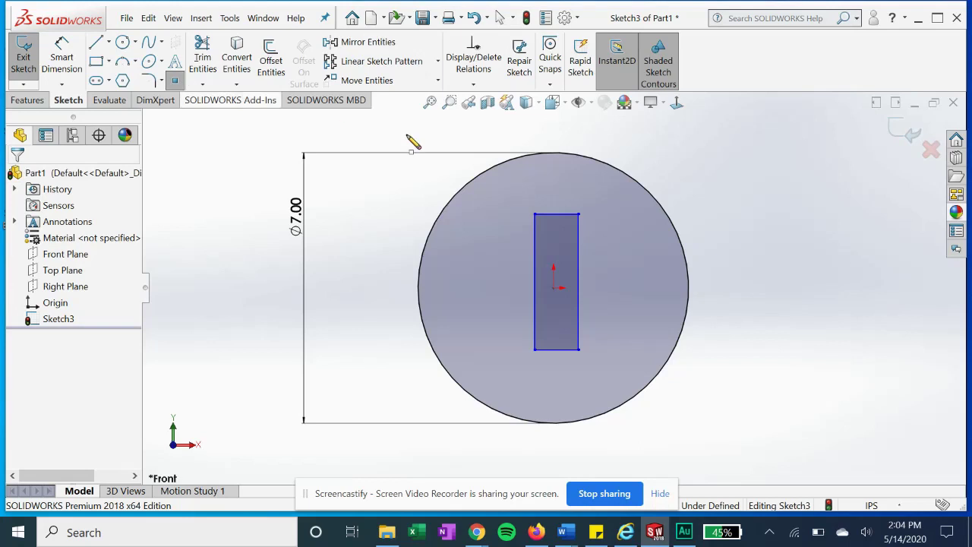
pyautogui.click(556, 215)
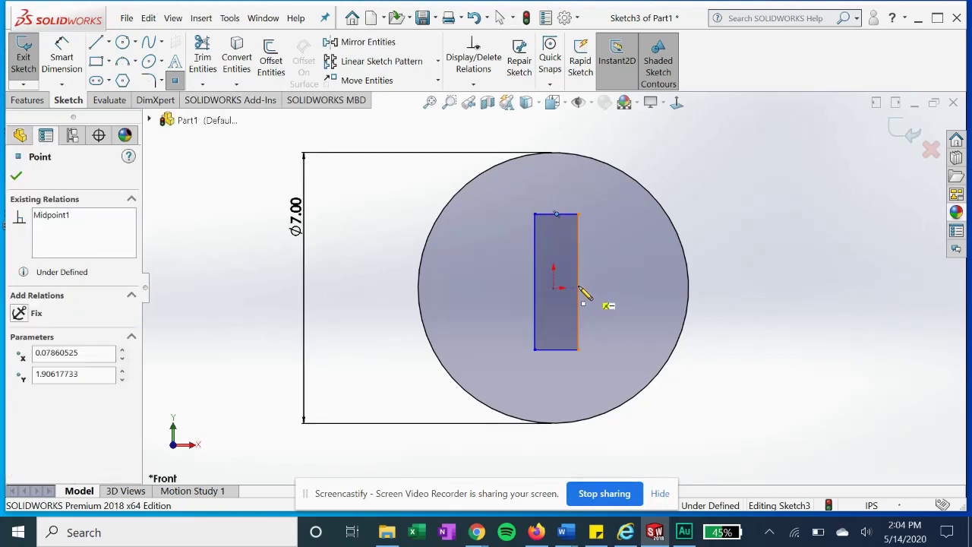
pyautogui.press('Escape')
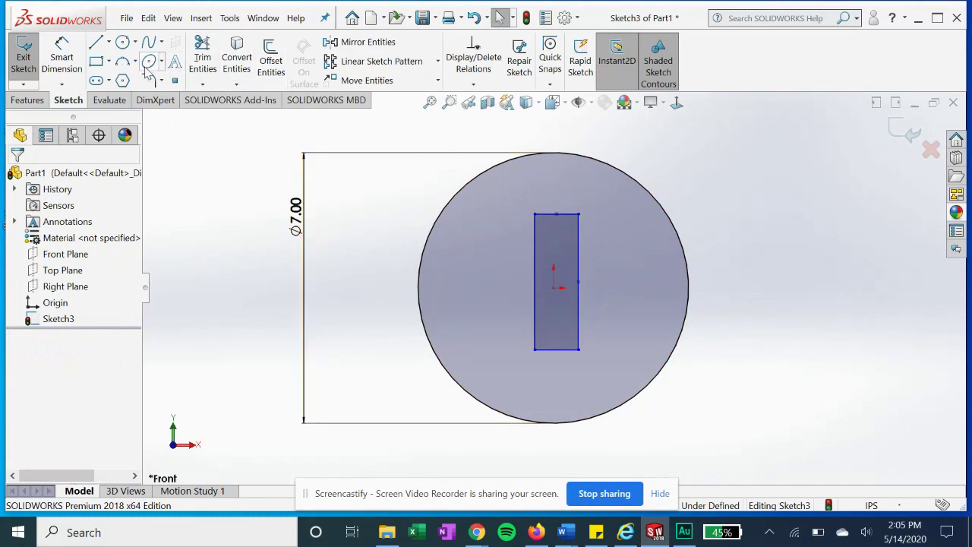
# - Draw a vertical centerline from the origin up to the top of the circle
pyautogui.click(108, 42)
pyautogui.click(122, 80)
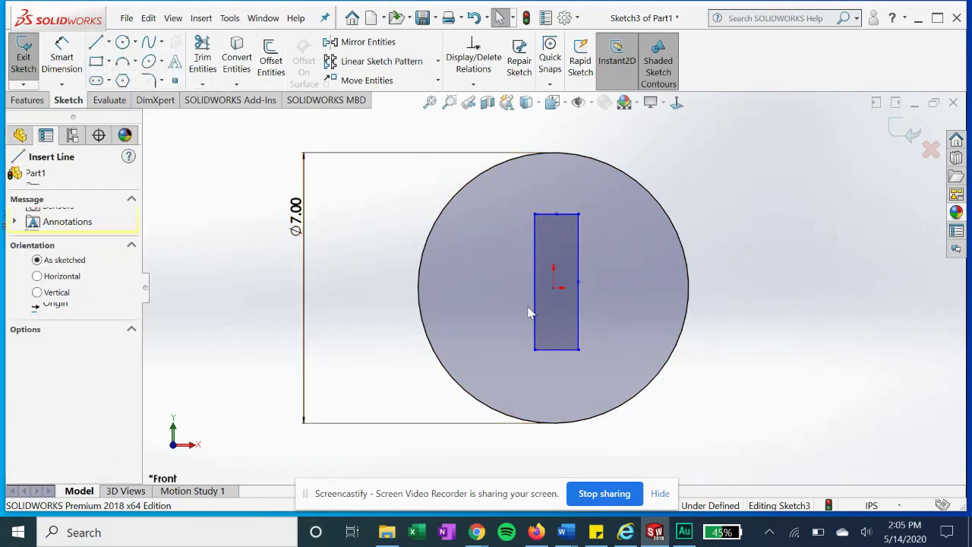
pyautogui.moveTo(554, 289); pyautogui.dragTo(553, 156)
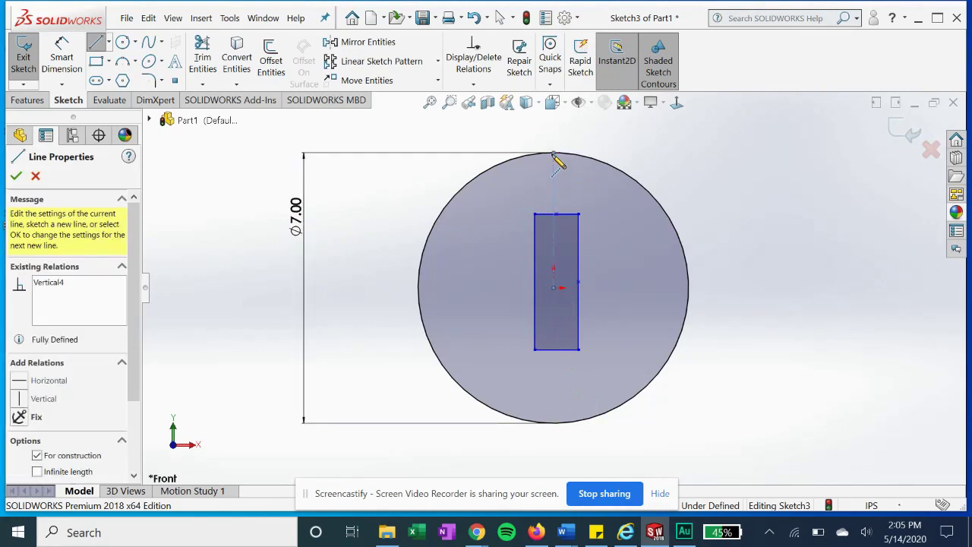
pyautogui.press('Escape')
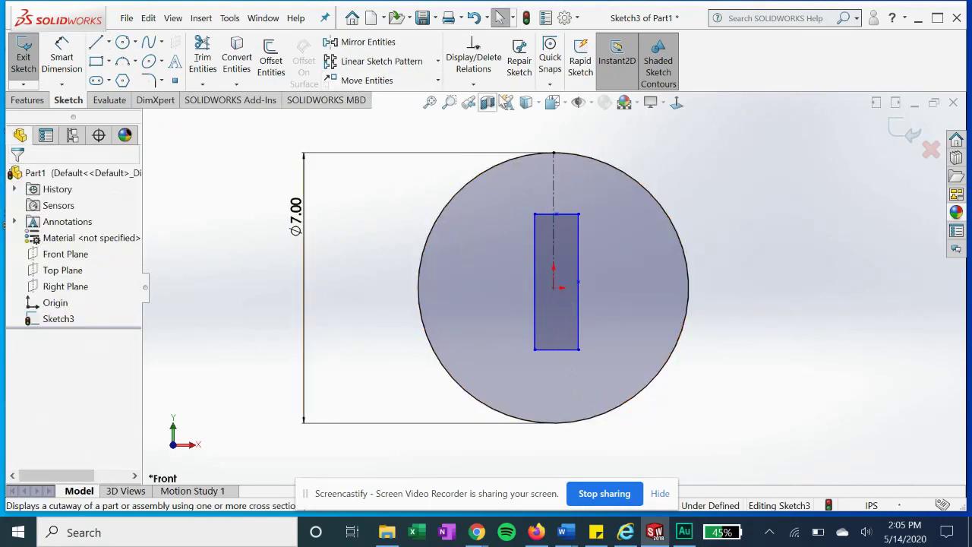
# - Add a Horizontal relation between the origin and the midpoint of the rectangle's right edge
pyautogui.click(474, 84)
pyautogui.click(480, 116)
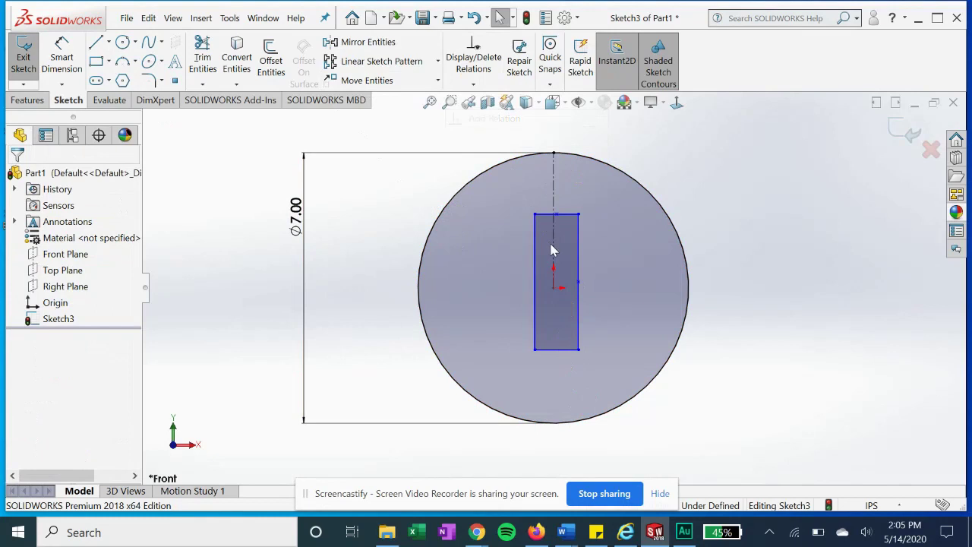
pyautogui.click(560, 290)
pyautogui.click(579, 285)
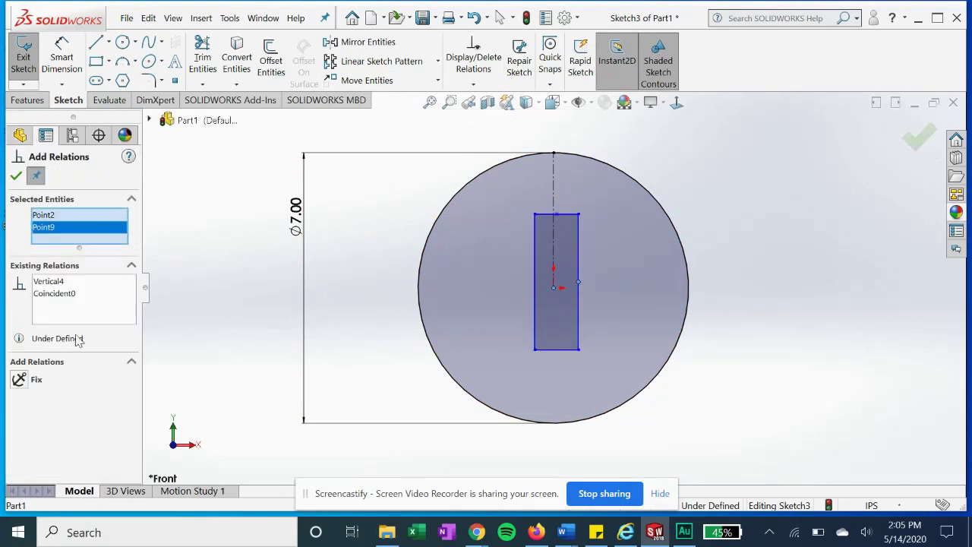
pyautogui.click(19, 379)
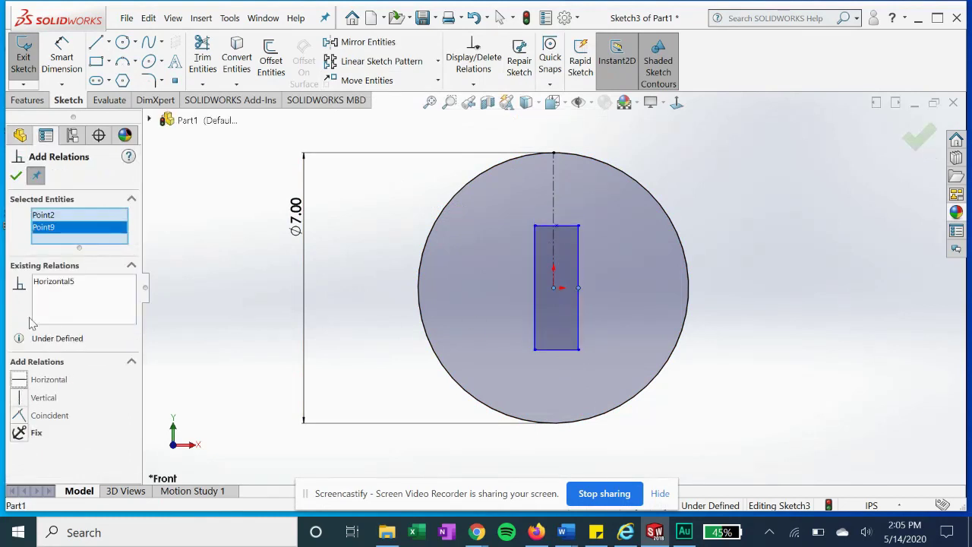
pyautogui.click(16, 176)
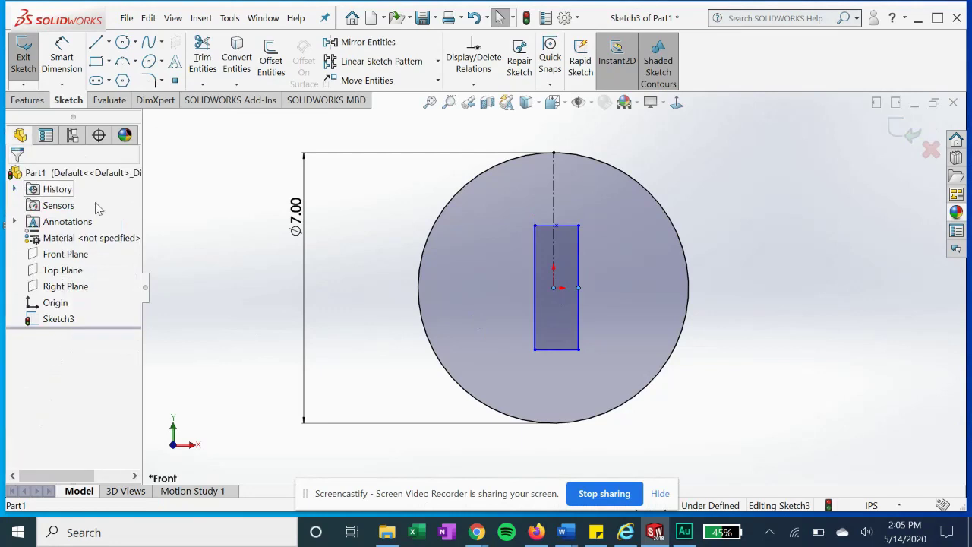
# - Add a Vertical relation between the origin and the midpoint of the rectangle's top edge
pyautogui.click(480, 85)
pyautogui.click(486, 119)
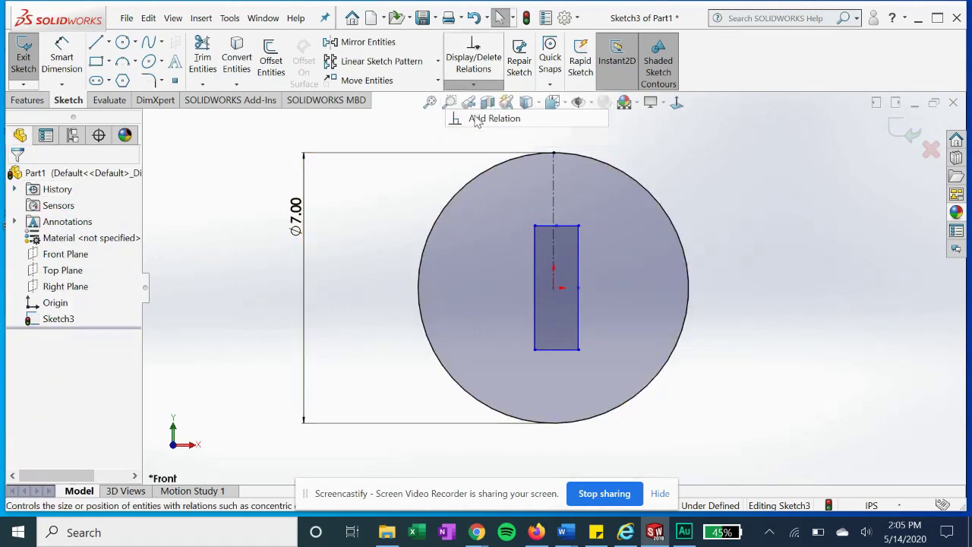
pyautogui.click(557, 228)
pyautogui.click(555, 288)
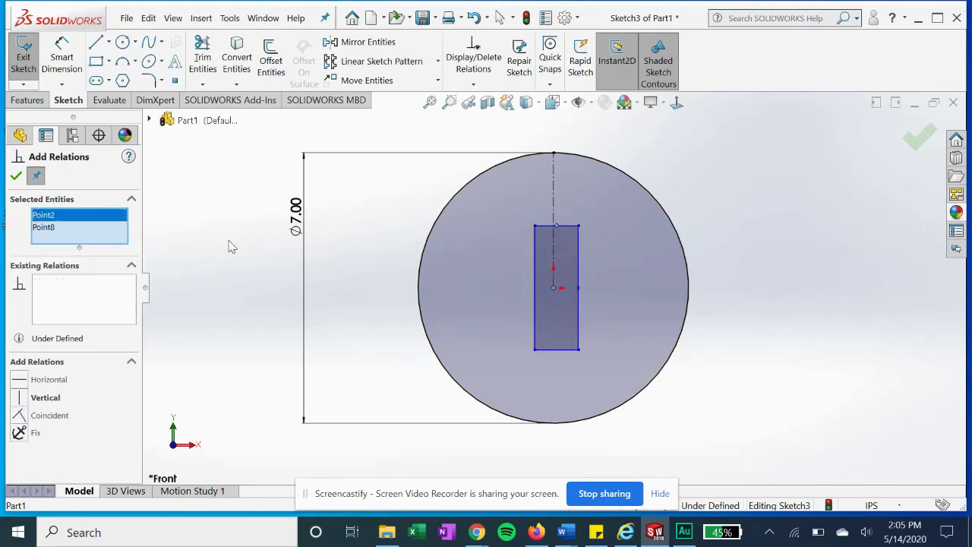
pyautogui.click(22, 398)
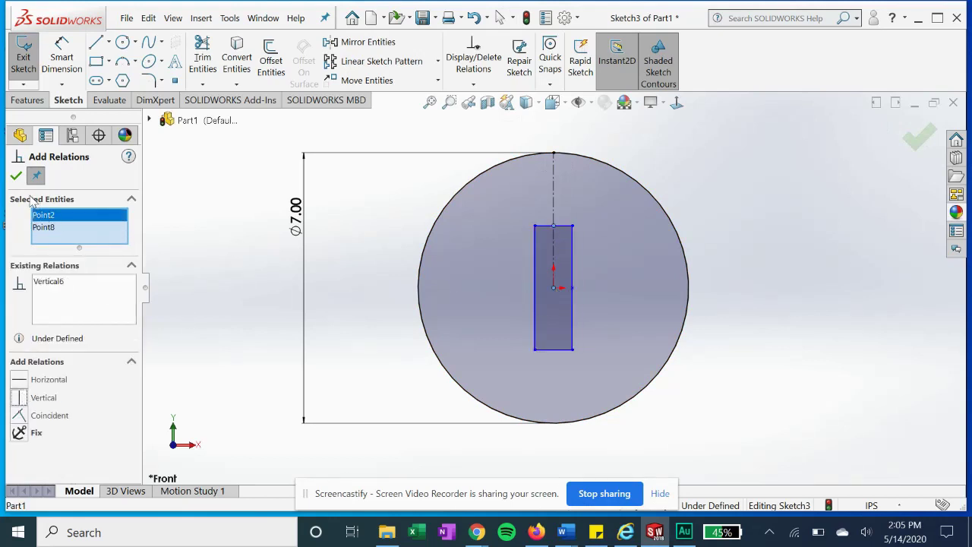
pyautogui.click(16, 176)
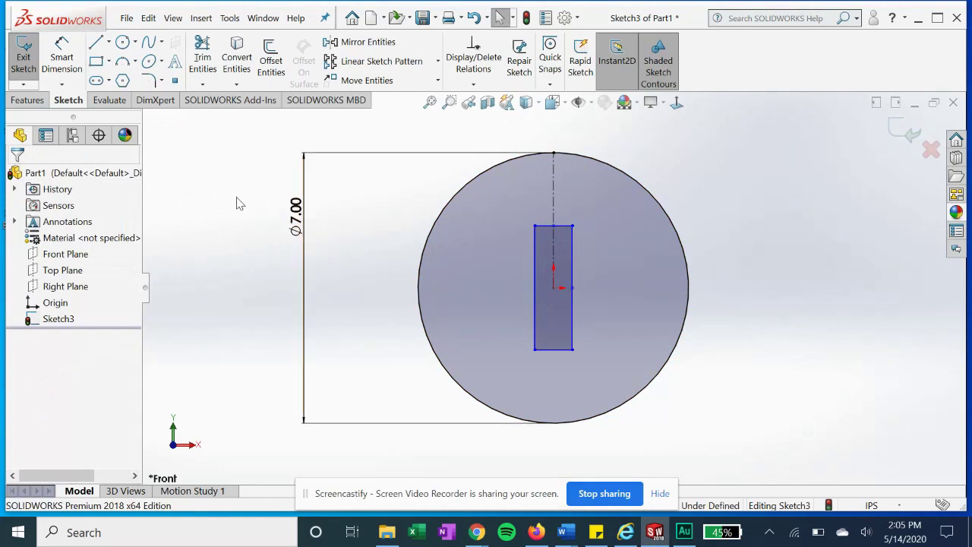
# - Dimension the rectangle's width at 0.375 in using its top edge
pyautogui.click(62, 60)
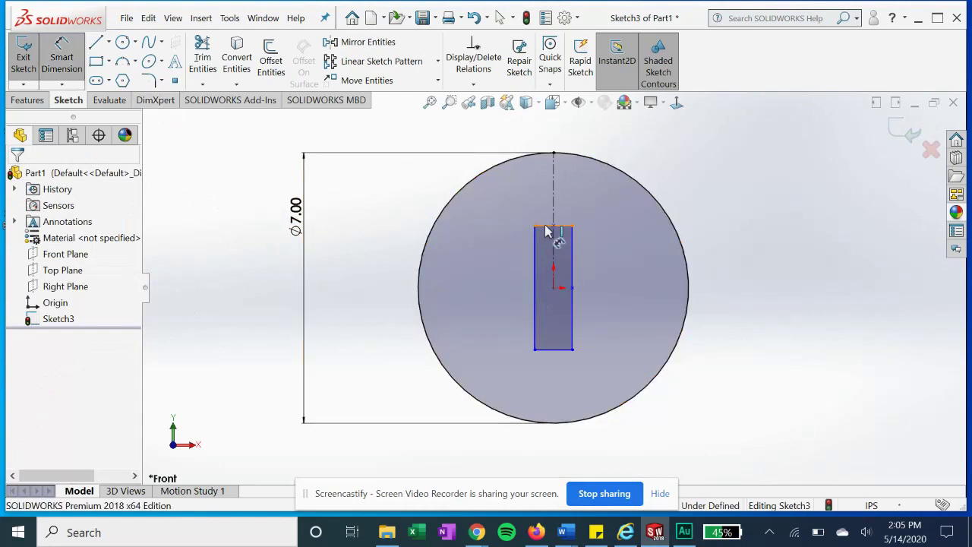
pyautogui.click(548, 226)
pyautogui.click(688, 168)
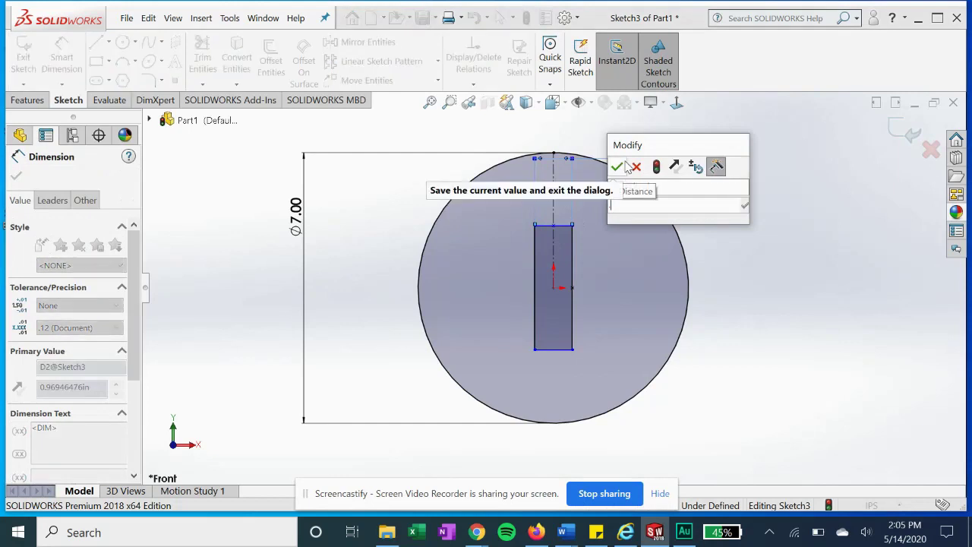
pyautogui.click(617, 167)
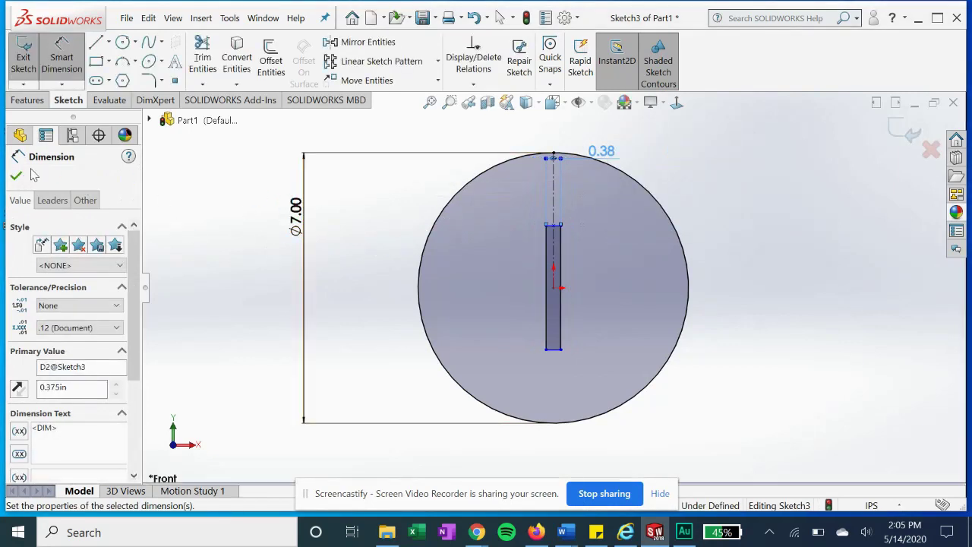
# - Dimension the rectangle's height at 3 in using its left edge
pyautogui.click(548, 259)
pyautogui.click(502, 271)
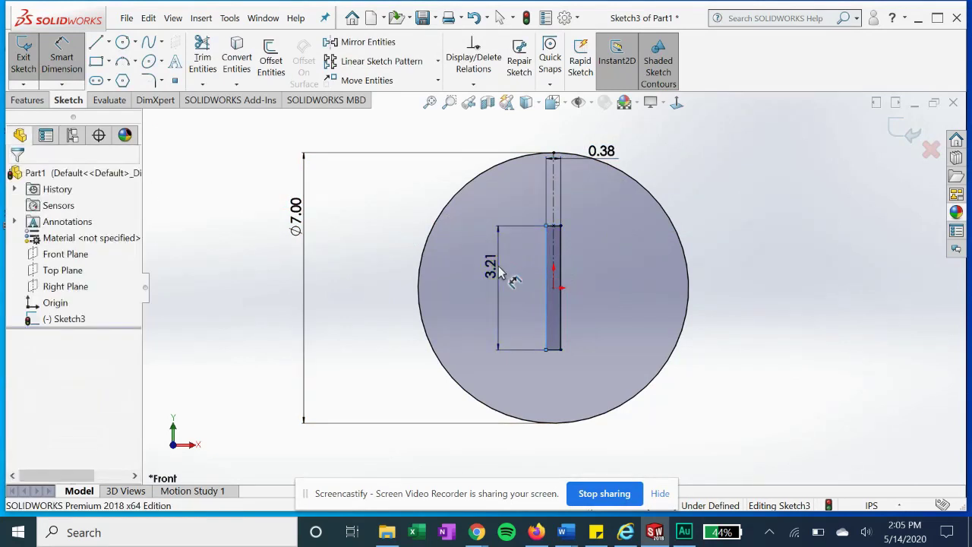
pyautogui.write('3')
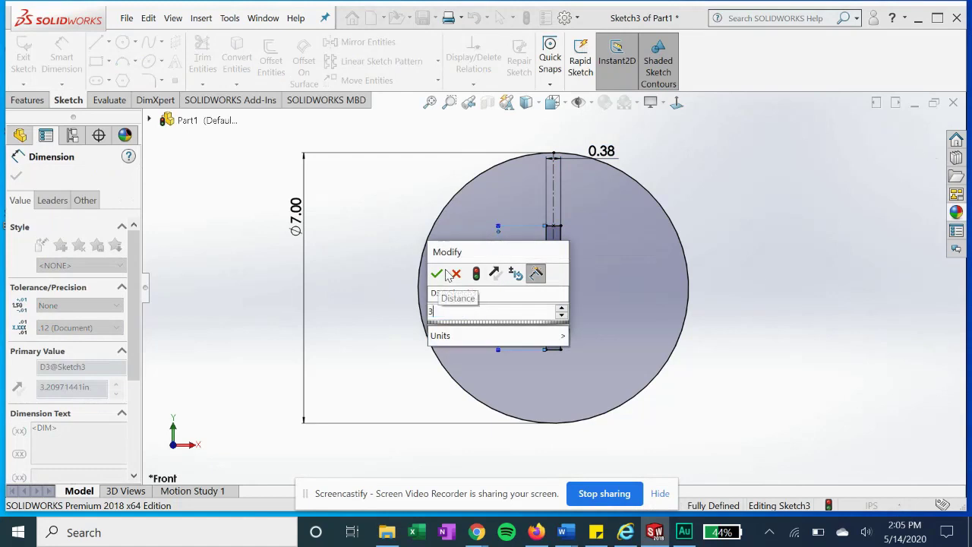
pyautogui.click(439, 272)
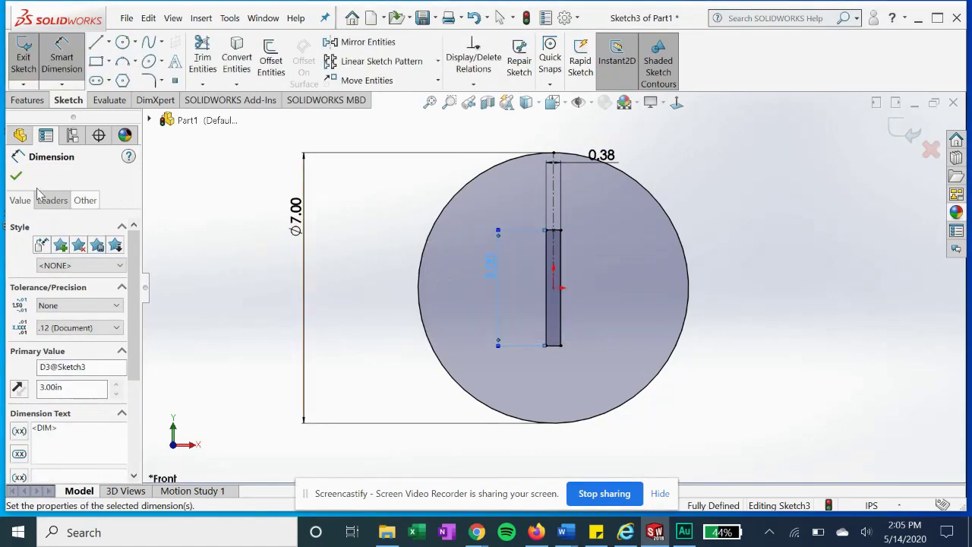
pyautogui.click(16, 176)
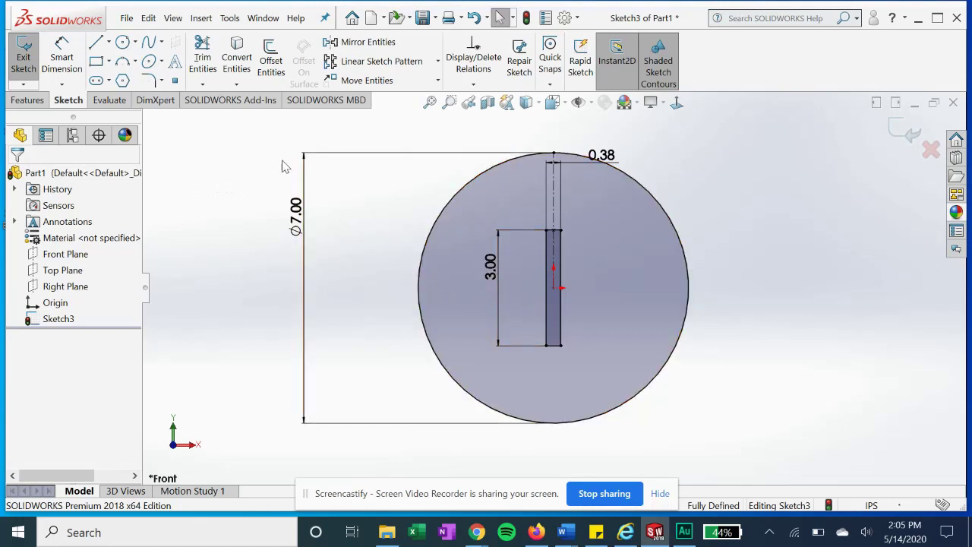
# - Pattern the slot rectangle linearly along the X-axis with 3 instances at 0.5 in spacing
pyautogui.click(406, 65)
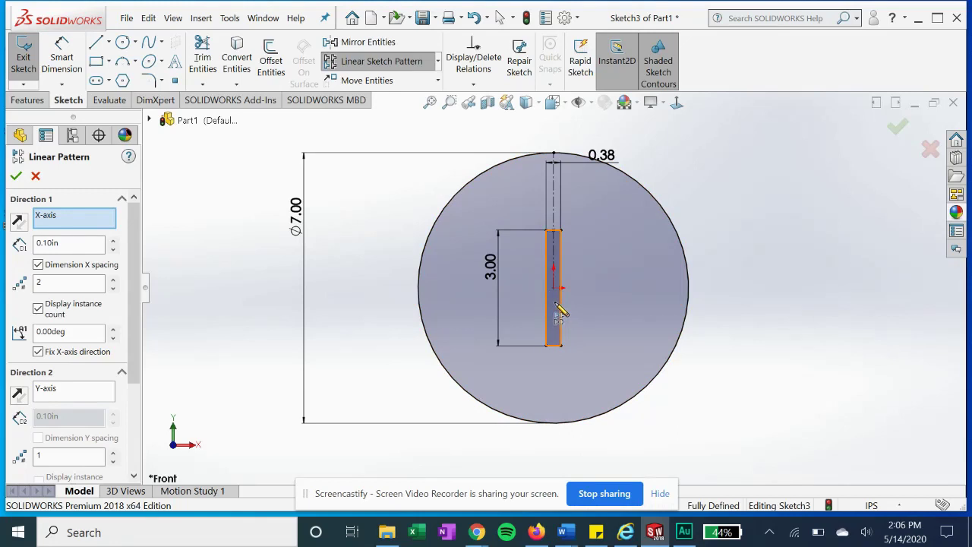
pyautogui.click(560, 311)
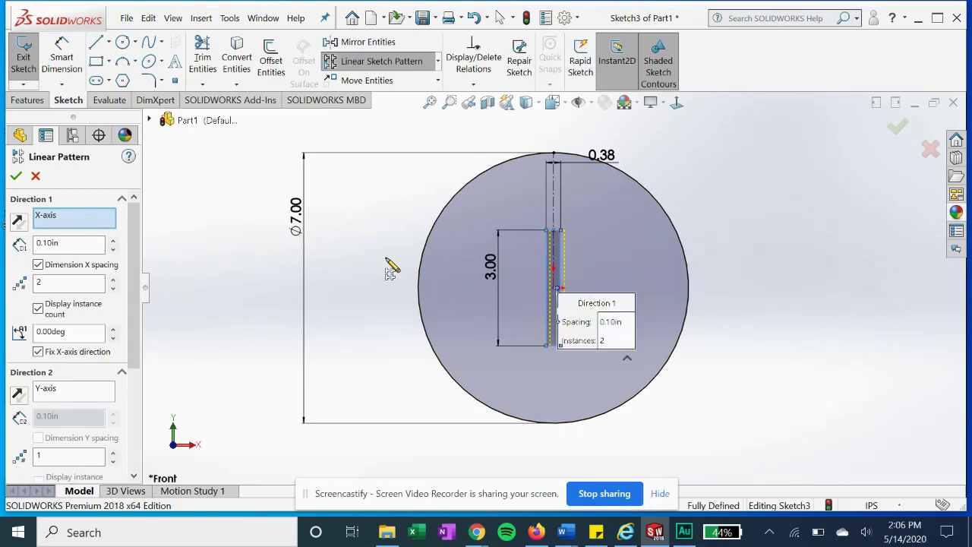
pyautogui.click(47, 220)
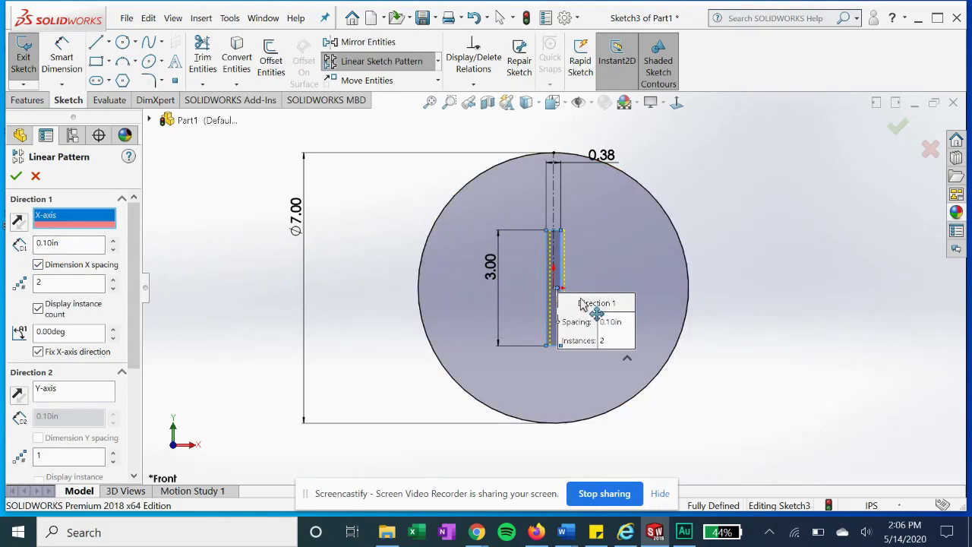
pyautogui.click(64, 242)
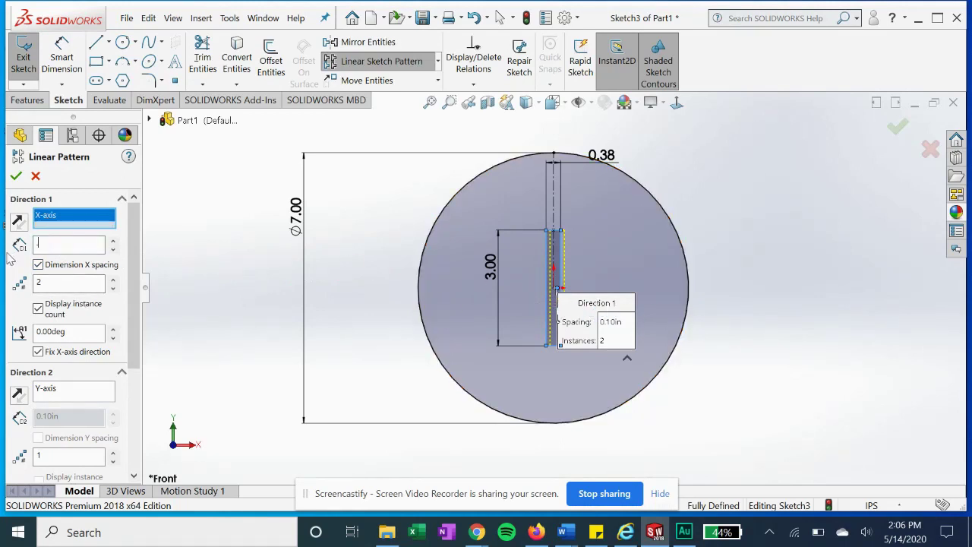
pyautogui.write('.5')
pyautogui.press('Return')
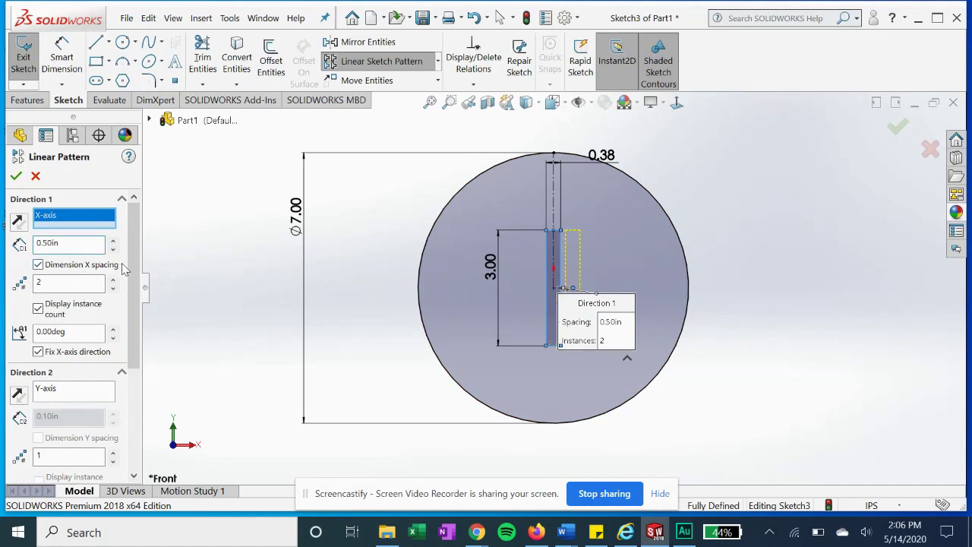
pyautogui.click(76, 282)
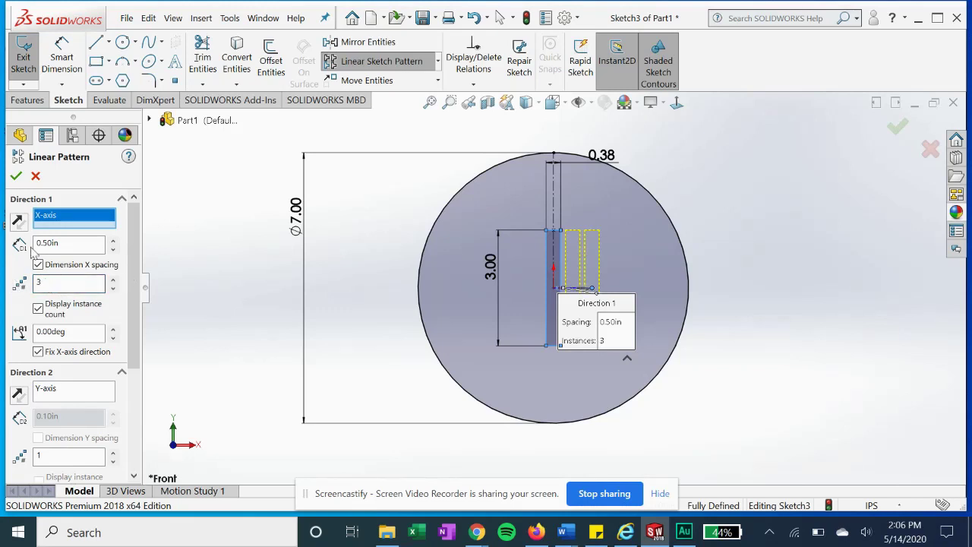
pyautogui.click(16, 176)
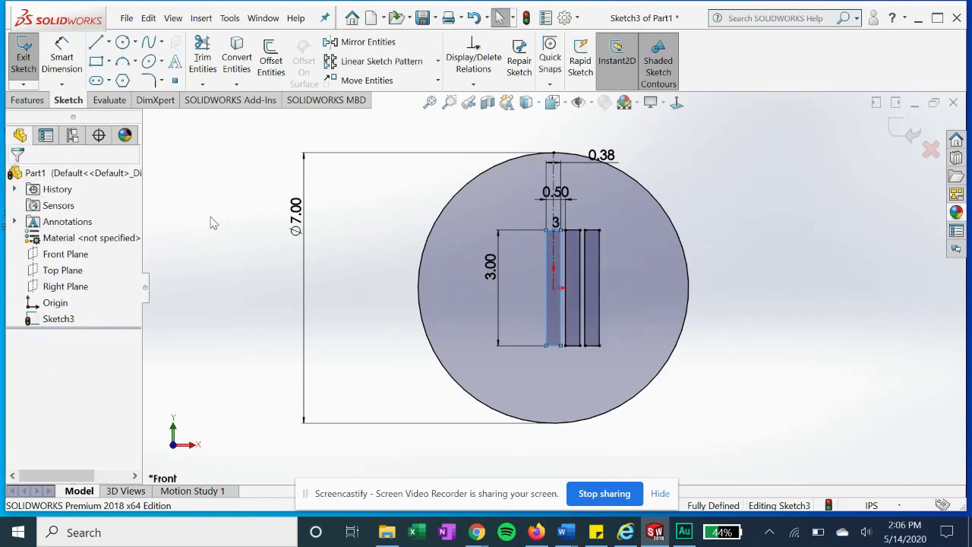
pyautogui.click(257, 219)
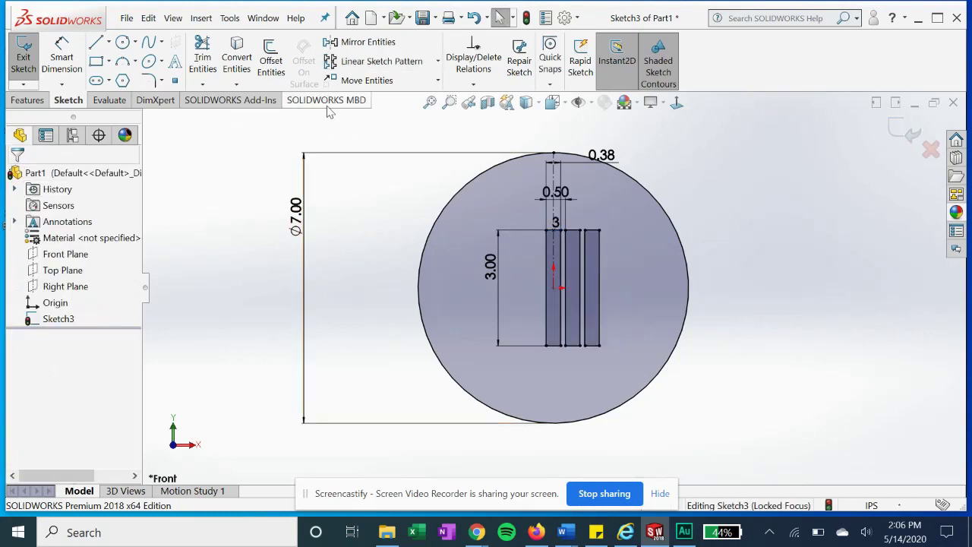
# - Mirror the three slot rectangles about the vertical centerline, keeping the originals as copies
pyautogui.click(368, 42)
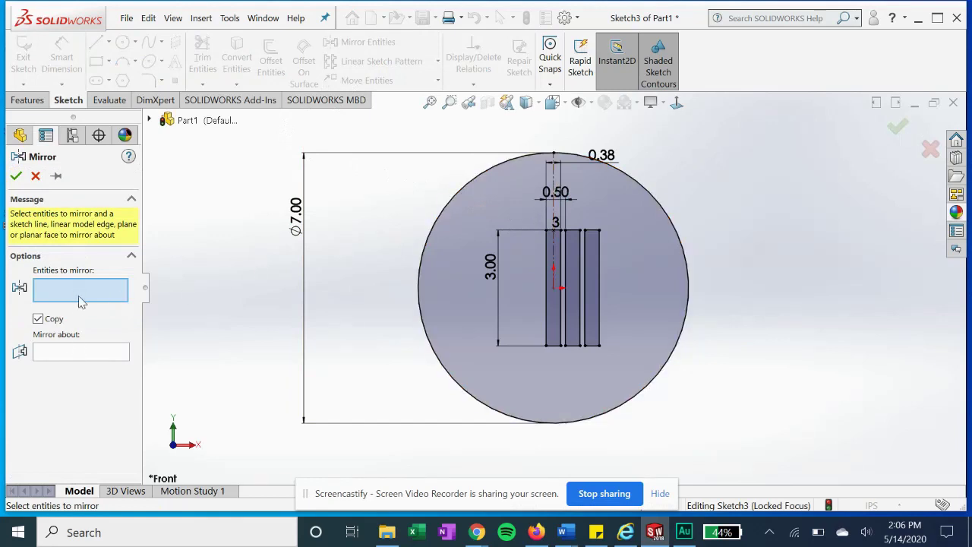
pyautogui.click(573, 230)
pyautogui.click(599, 245)
pyautogui.click(585, 259)
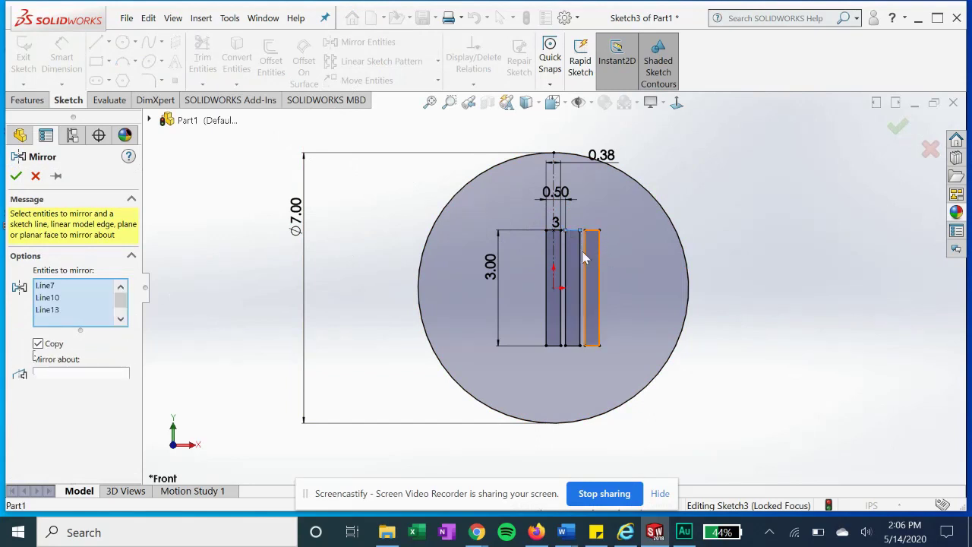
pyautogui.click(584, 267)
pyautogui.click(582, 271)
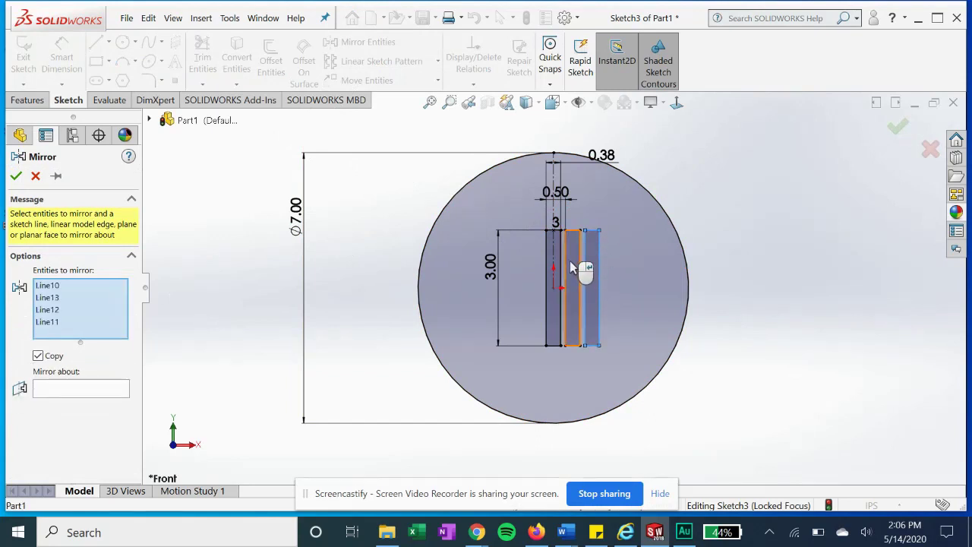
pyautogui.doubleClick(573, 268)
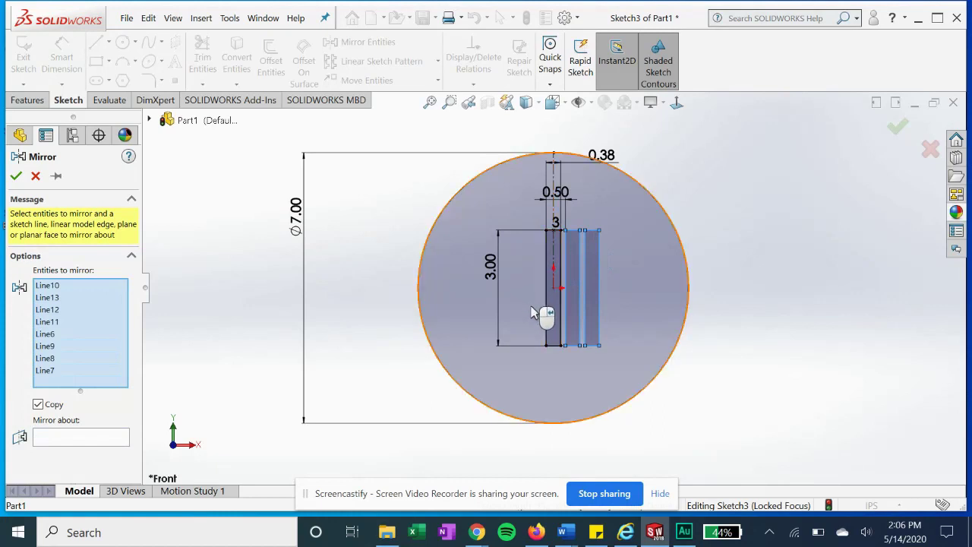
pyautogui.doubleClick(554, 327)
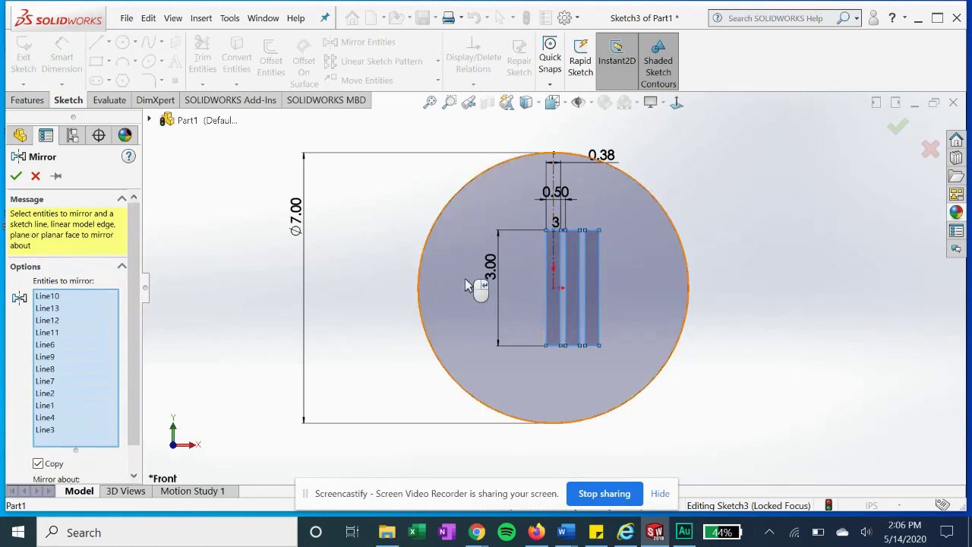
pyautogui.moveTo(131, 238); pyautogui.dragTo(129, 266)
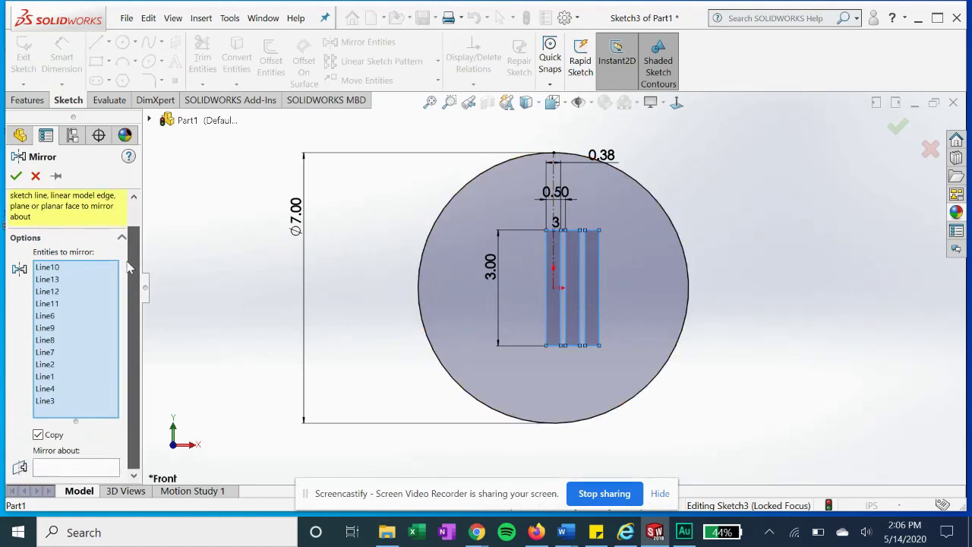
pyautogui.click(53, 472)
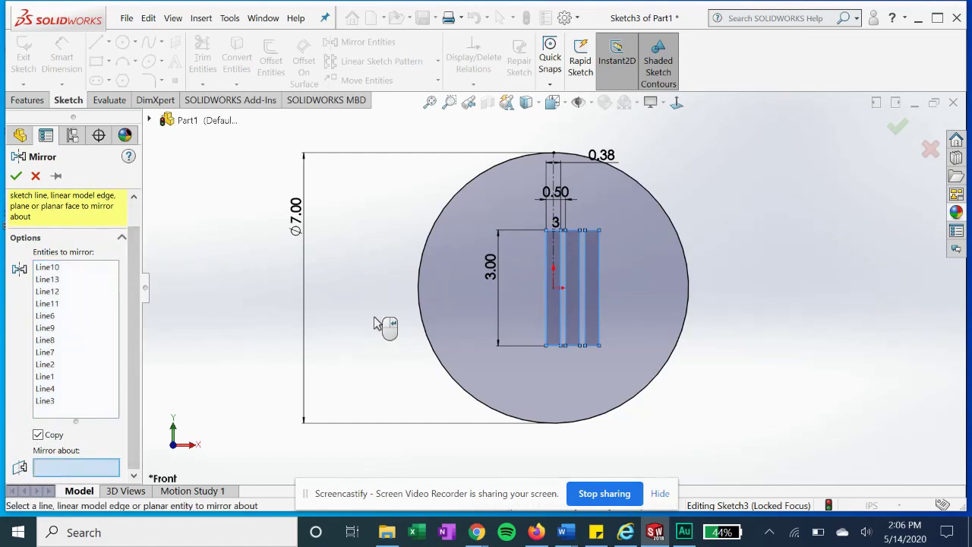
pyautogui.click(553, 186)
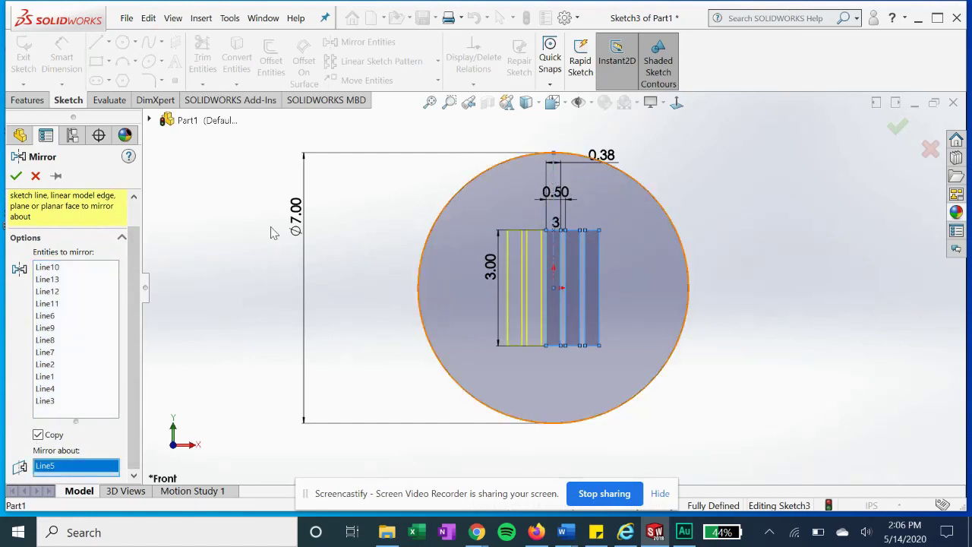
pyautogui.click(16, 175)
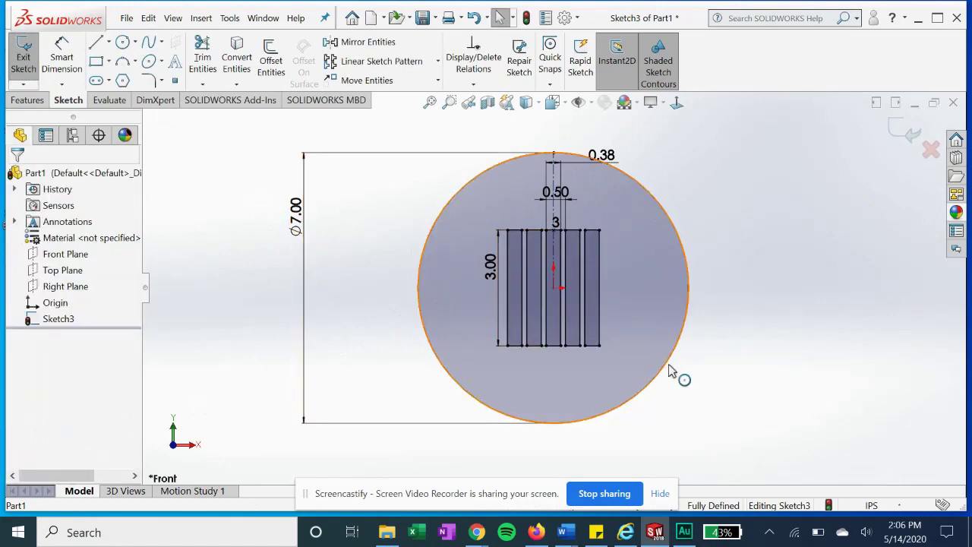
# - Extrude the circular region around the slots as a 1 in blind boss, leaving the slots open
pyautogui.moveTo(673, 362); pyautogui.dragTo(607, 307, button='middle')
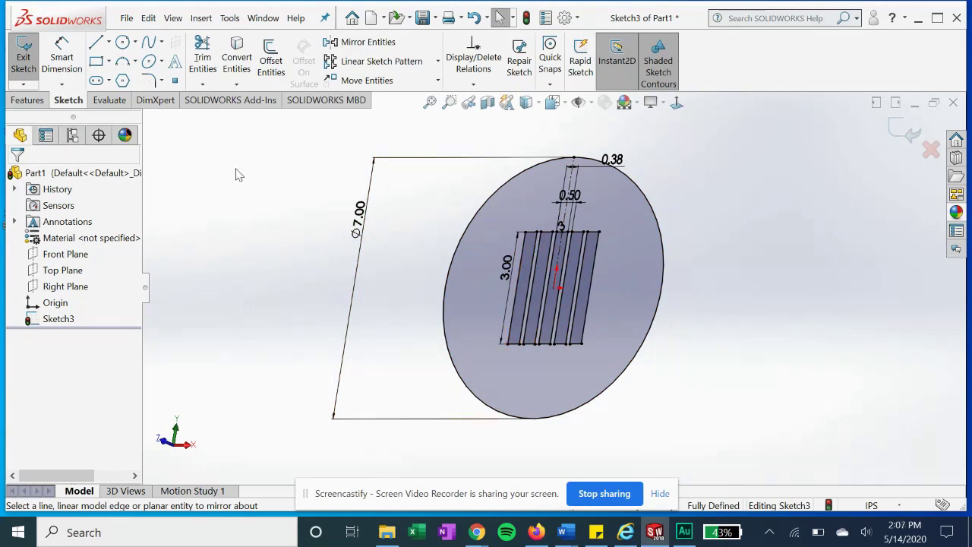
pyautogui.click(36, 102)
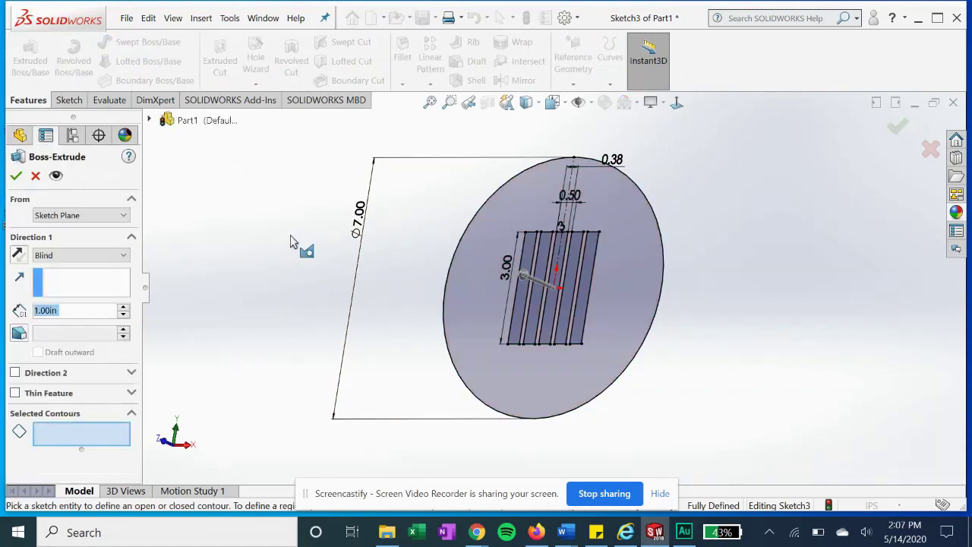
pyautogui.click(508, 218)
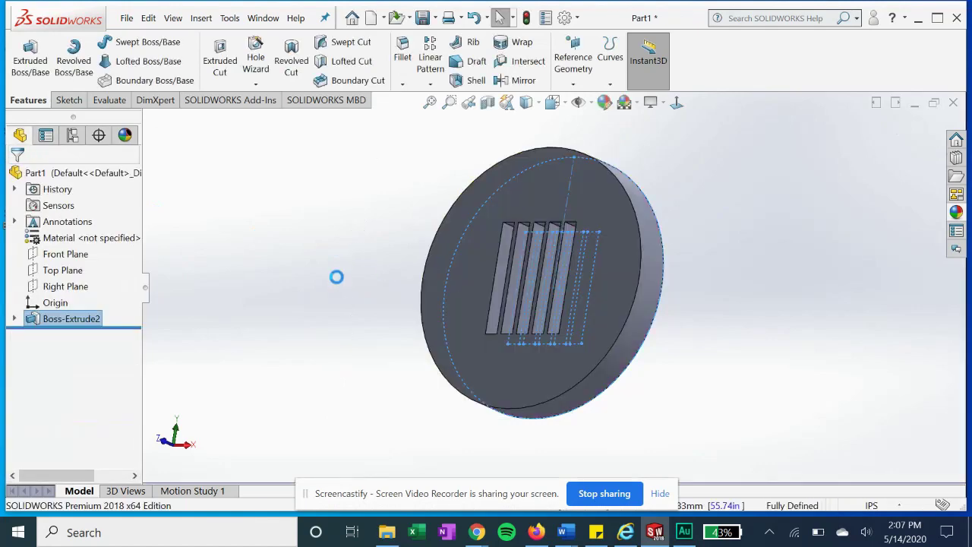
pyautogui.moveTo(362, 273); pyautogui.dragTo(407, 262, button='middle')
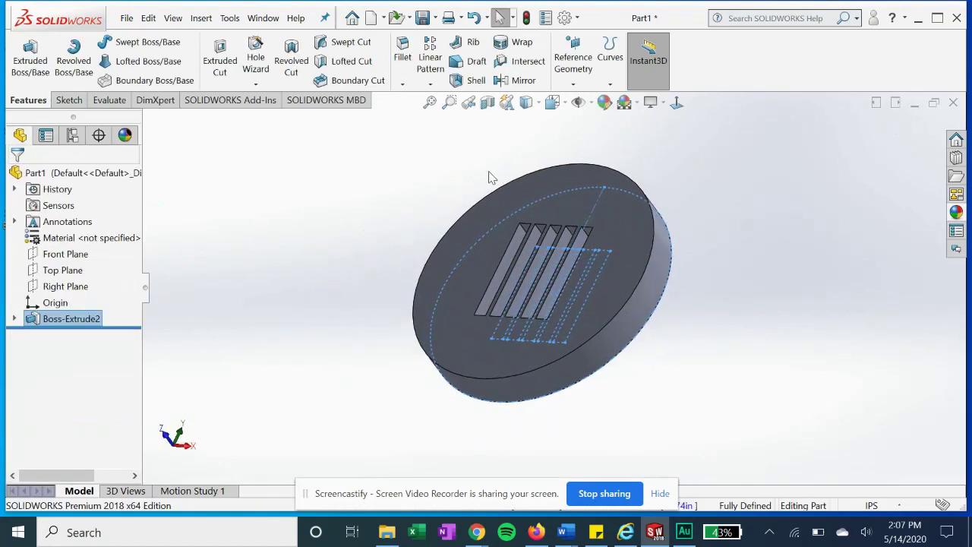
pyautogui.press('Escape')
pyautogui.moveTo(343, 216); pyautogui.dragTo(363, 244, button='middle')
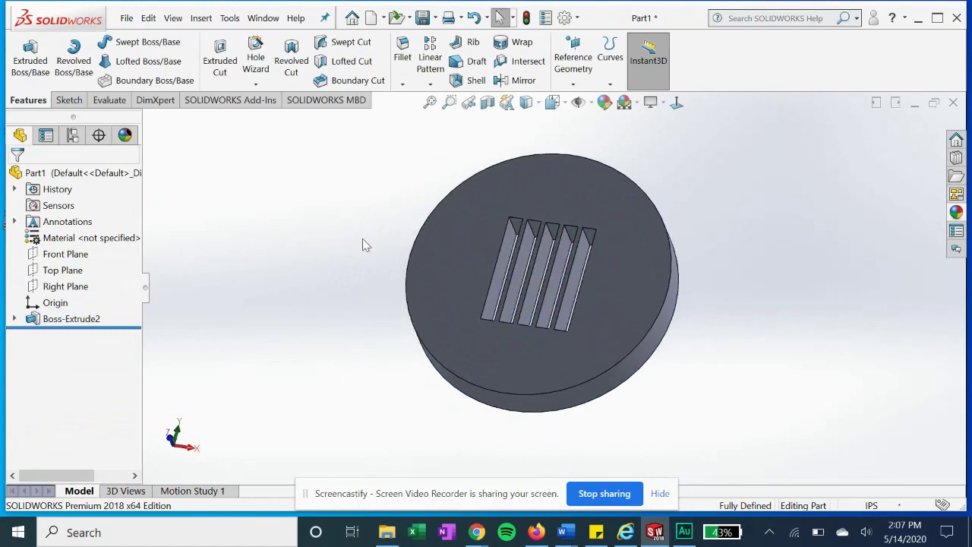